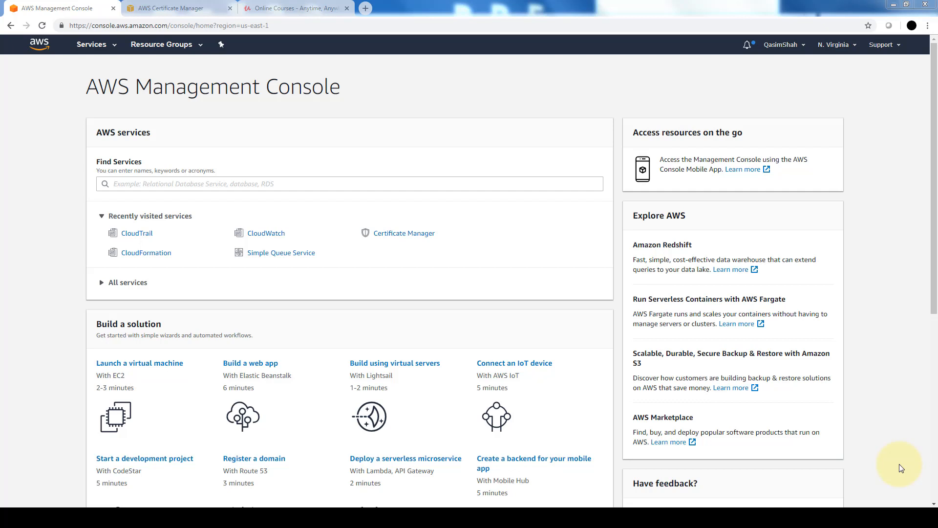
- Search the AWS services for "elastic load balancer" and open the EC2 service
left_click(173, 185)
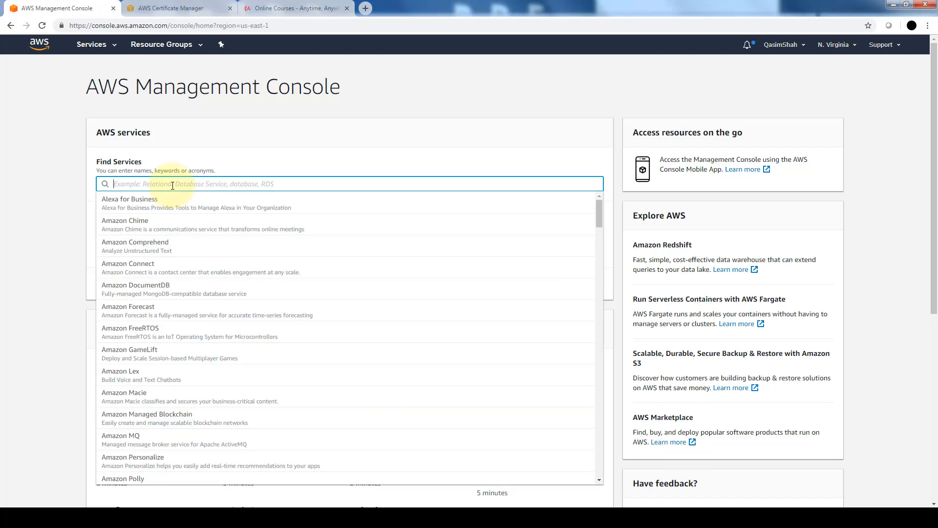
type("e")
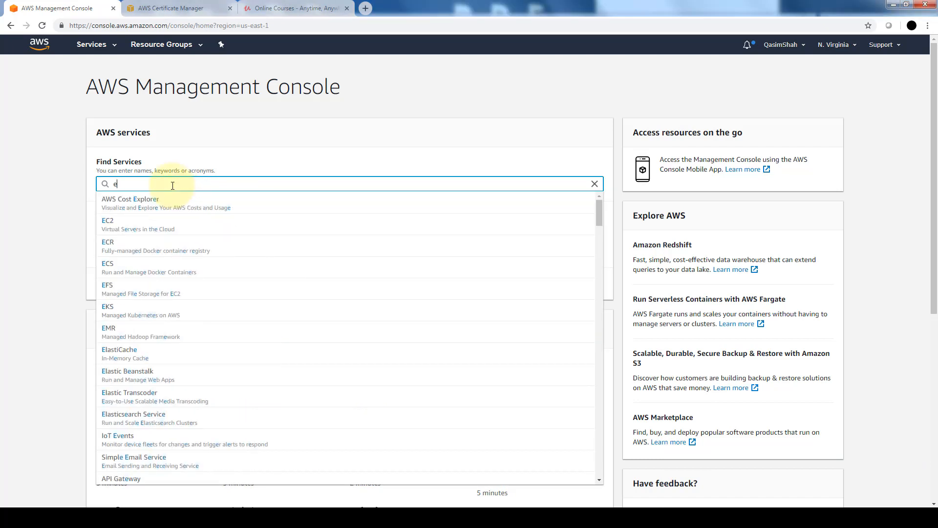
type("lastic")
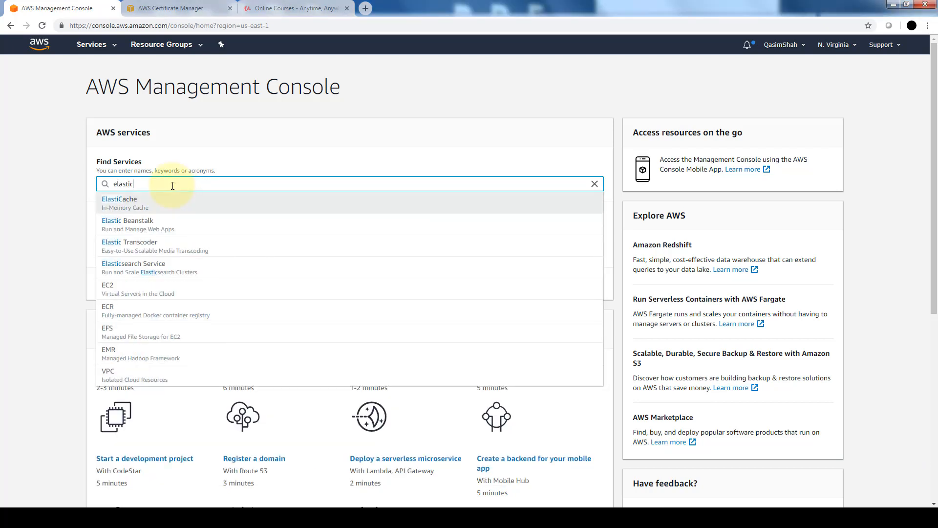
type(" load ")
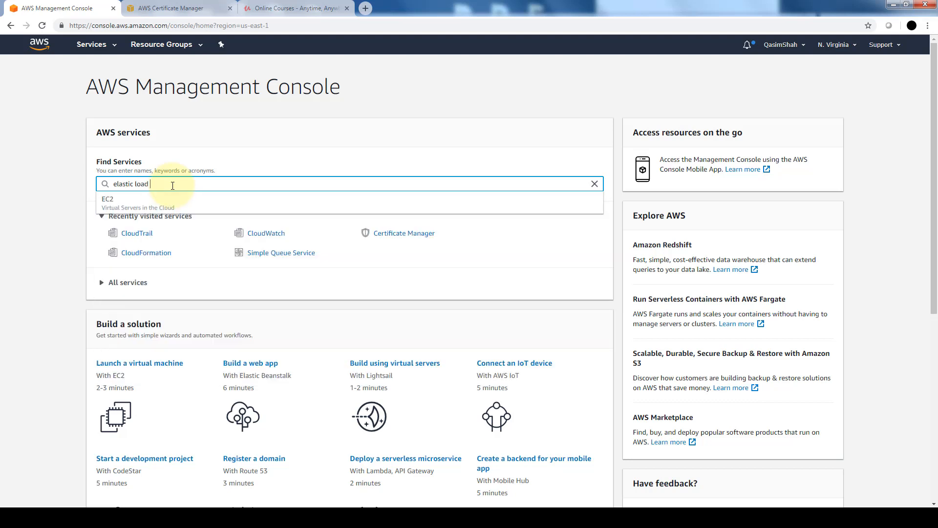
type("balancer")
left_click(200, 209)
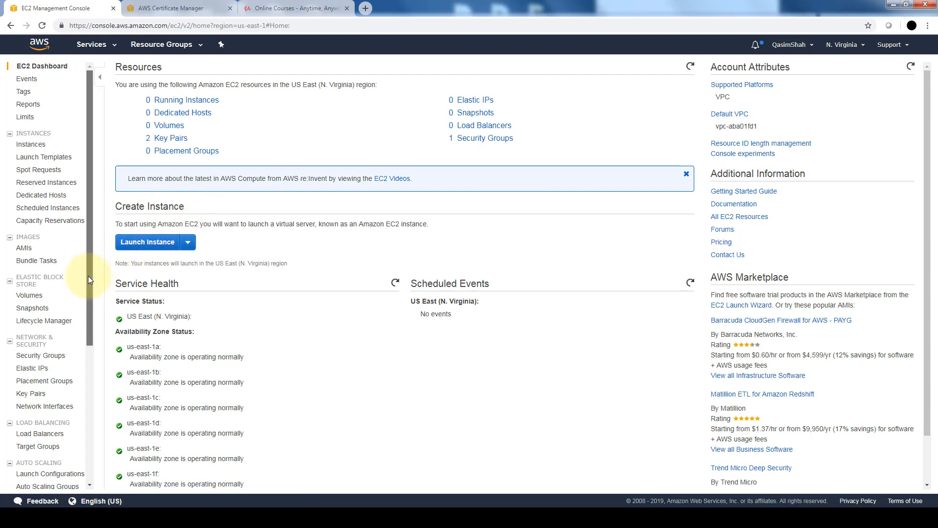
- Go to the EC2 load balancers and start creating an Application Load Balancer
scroll(88, 276, "down", 3)
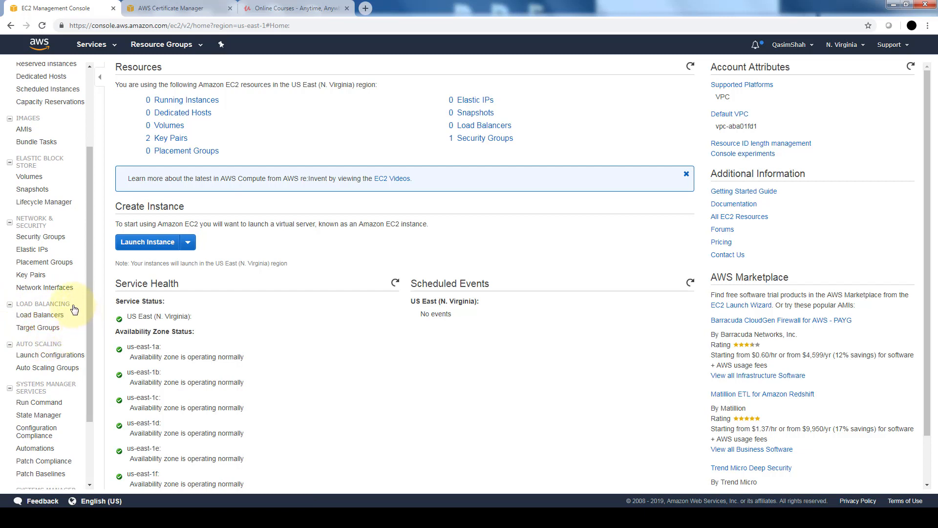
left_click(62, 318)
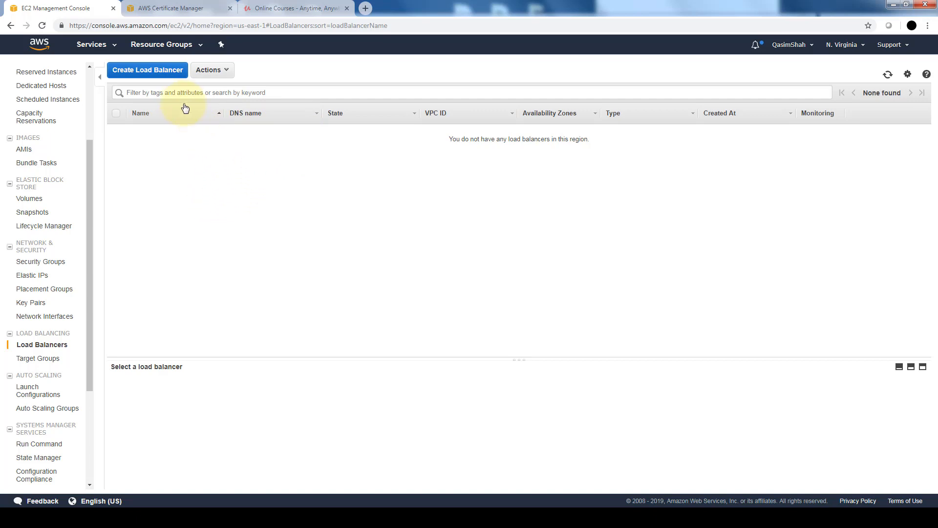
left_click(165, 74)
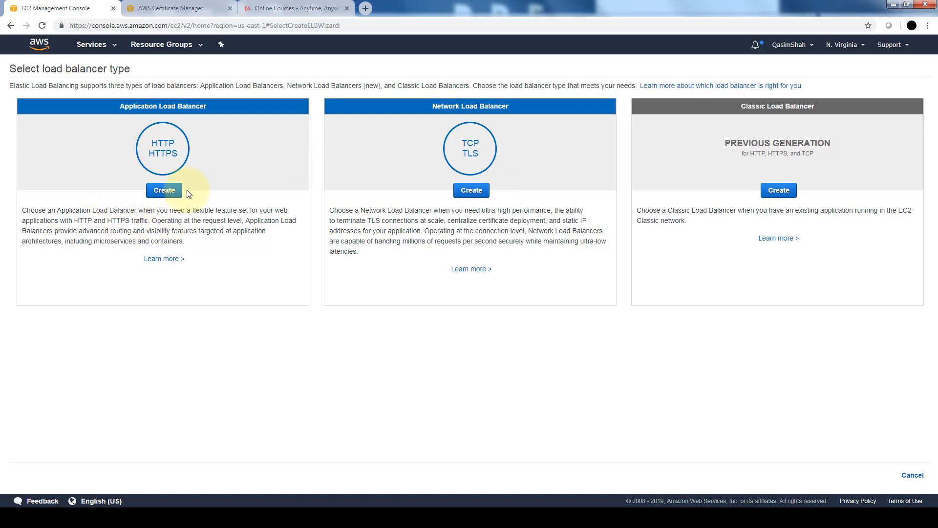
left_click(169, 191)
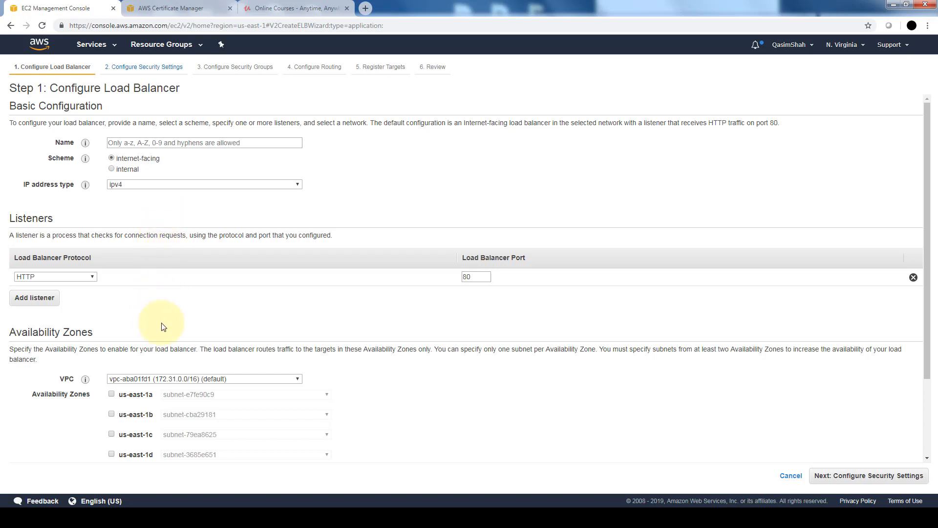
- Name the load balancer with the owner's first name followed by LB, keeping the ipv4 address type and HTTP listener protocol
left_click(131, 141)
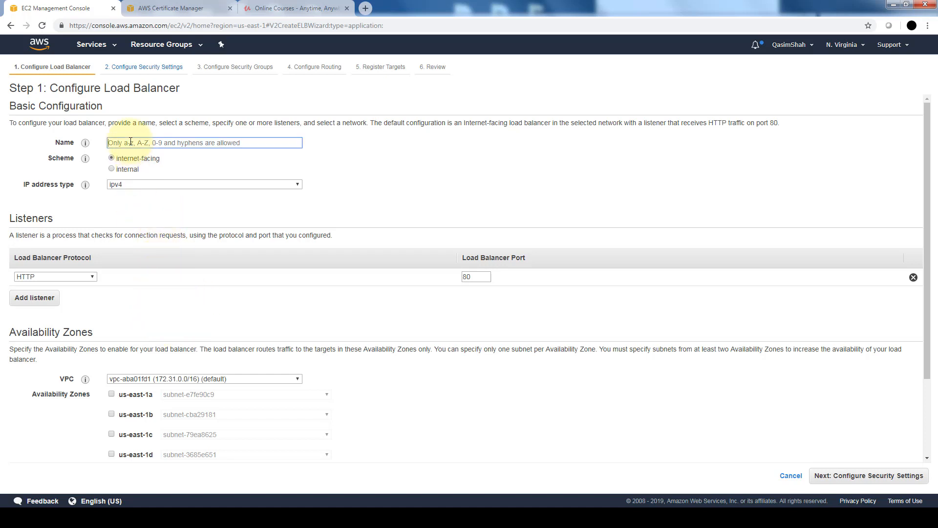
type("QasimLB")
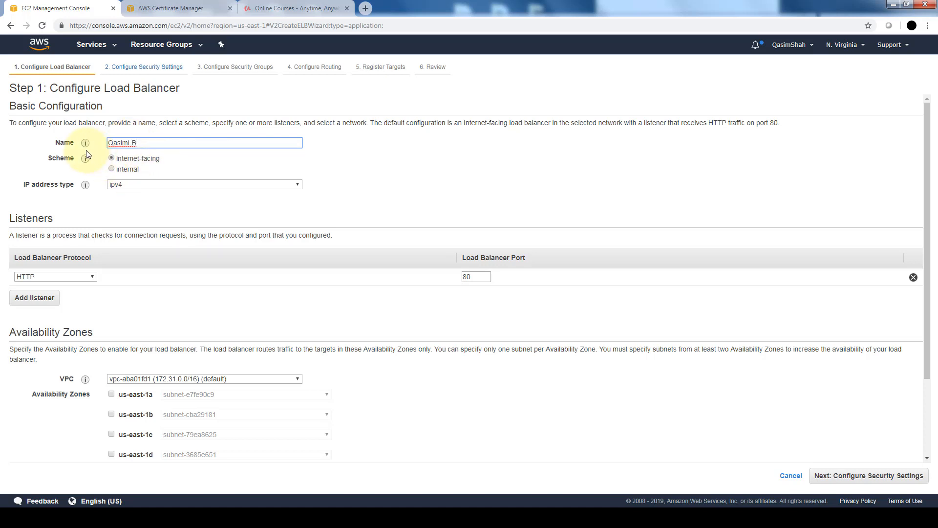
mouse_move(87, 161)
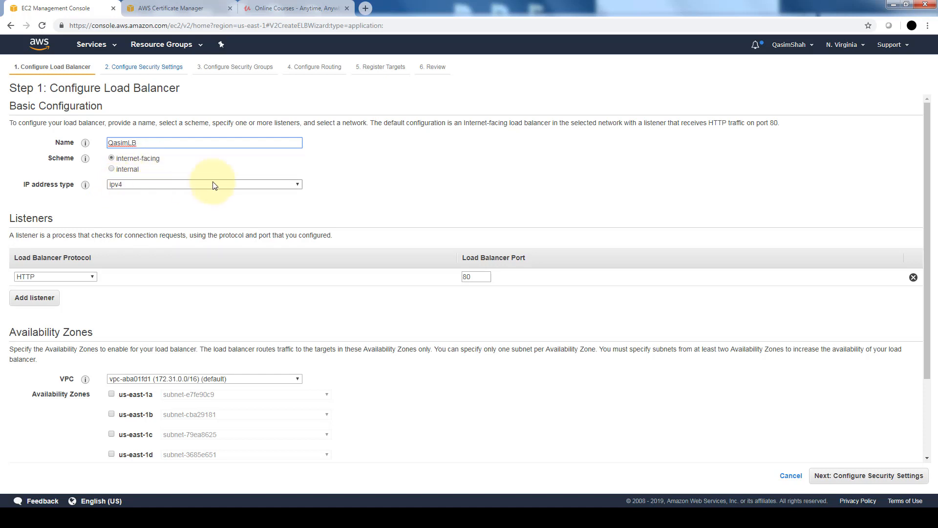
left_click(297, 186)
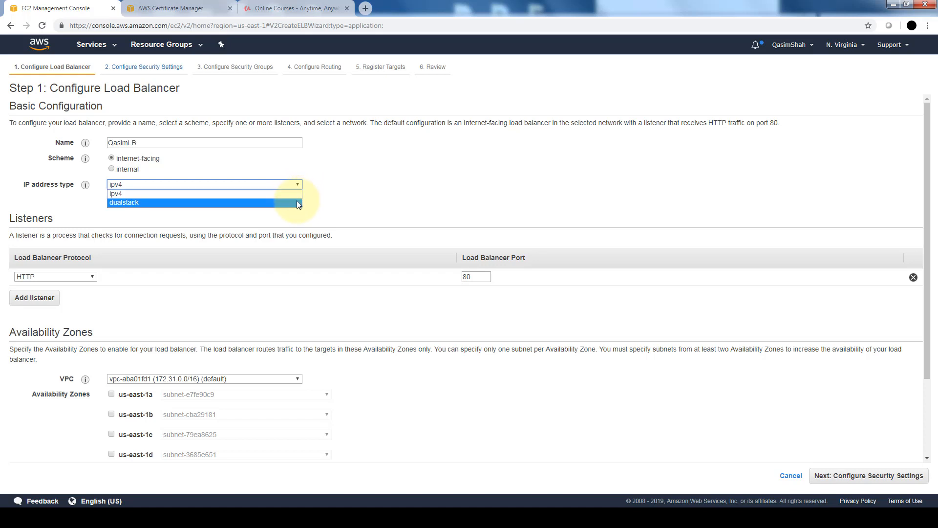
left_click(324, 202)
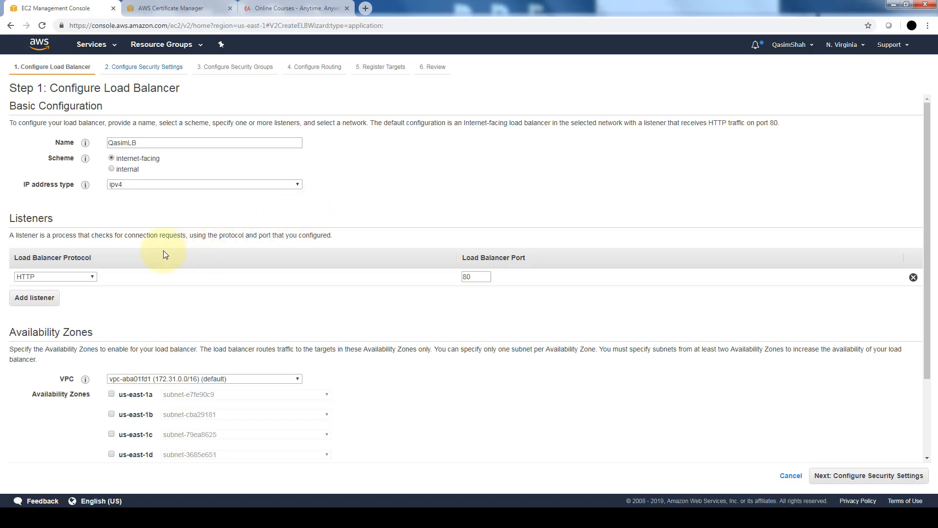
left_click(80, 278)
left_click(145, 276)
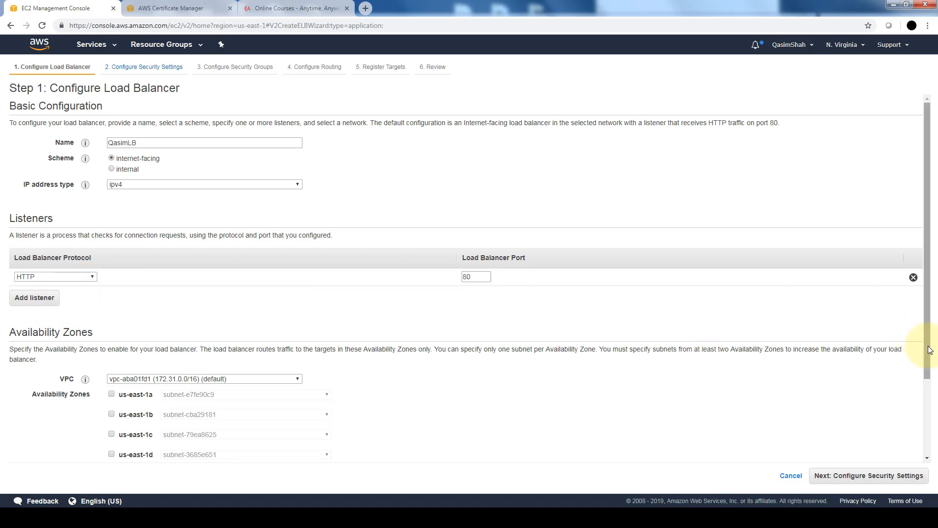
- Keep the default VPC and enable the us-east-1a and us-east-1b availability zones for the load balancer
left_click_drag(929, 349, 911, 430)
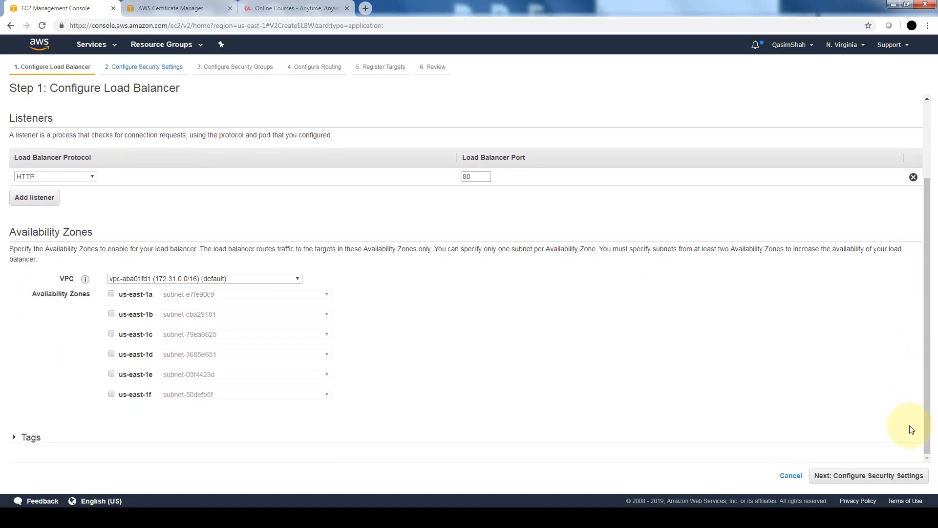
left_click(296, 279)
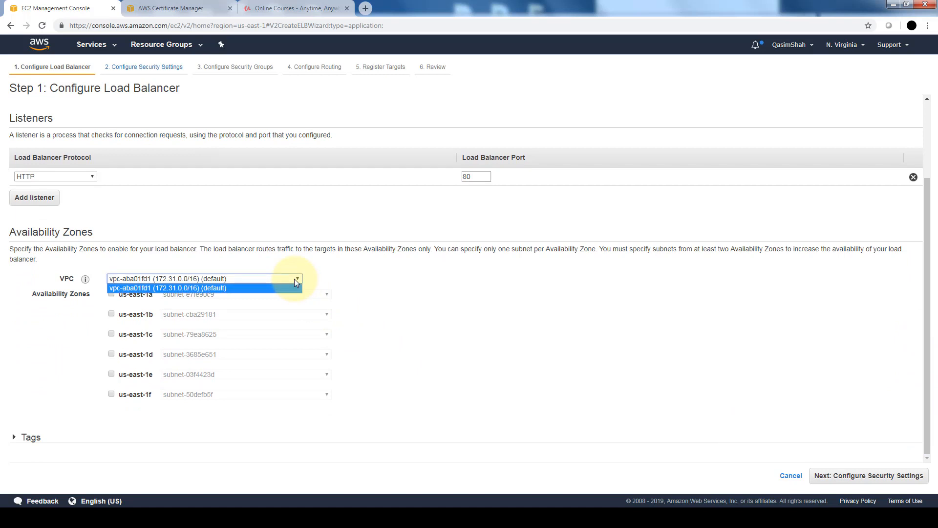
left_click(295, 279)
left_click(295, 280)
left_click(327, 282)
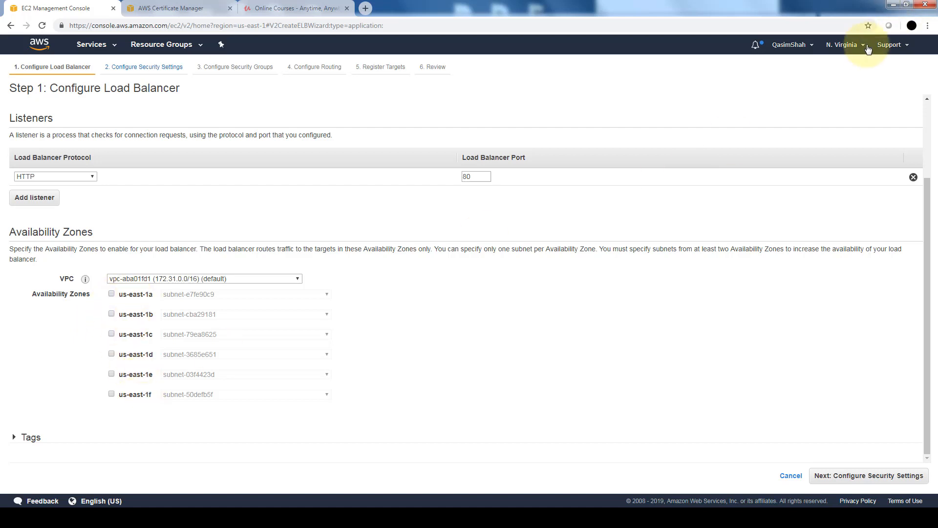
left_click(113, 294)
left_click(112, 331)
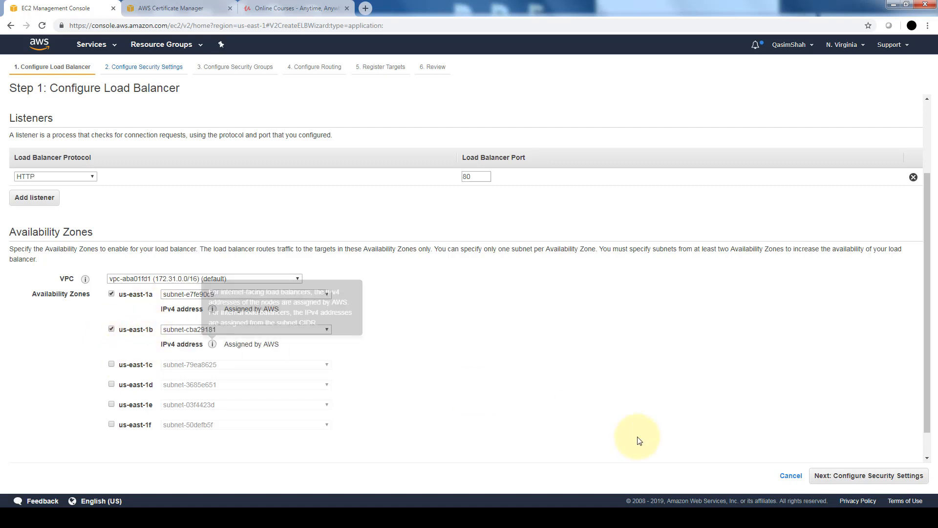
- Switch the listener protocol to HTTPS (Secure HTTP) and choose uploading a certificate to IAM in the security settings
left_click(908, 475)
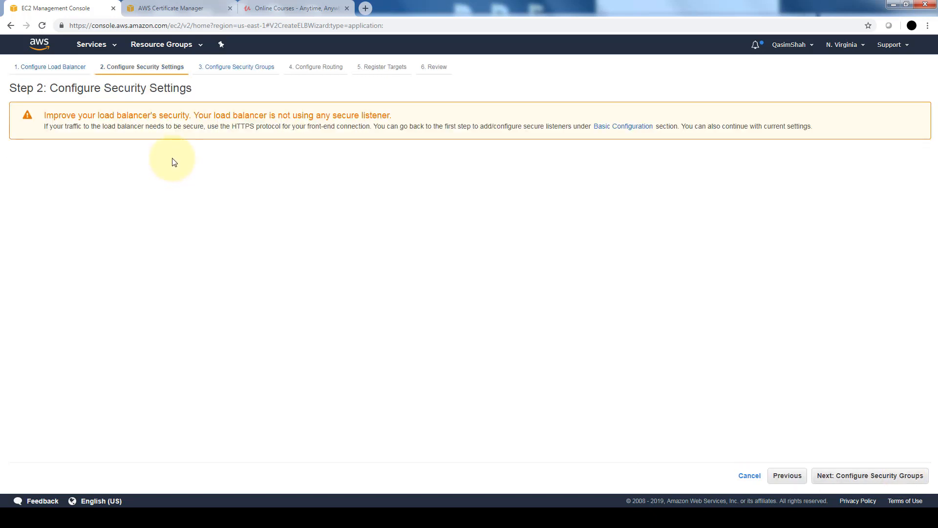
left_click(793, 481)
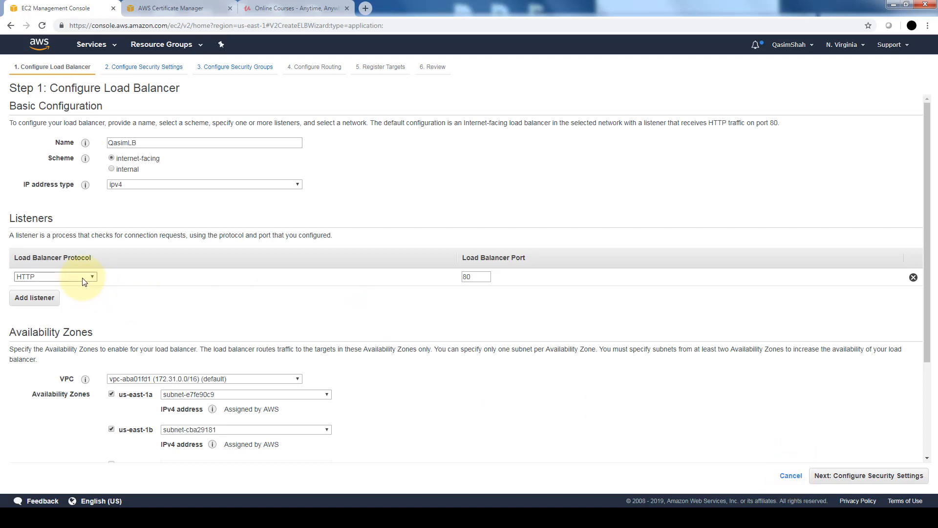
left_click(83, 279)
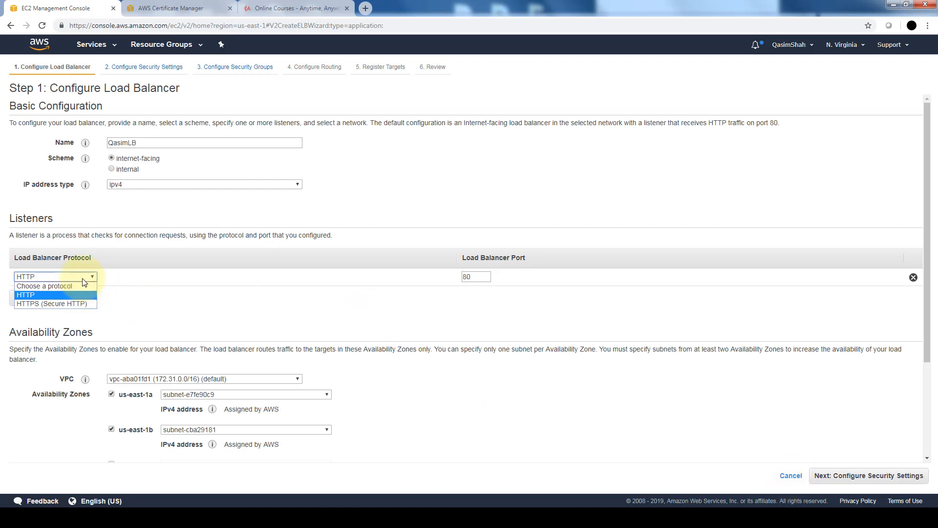
left_click(87, 304)
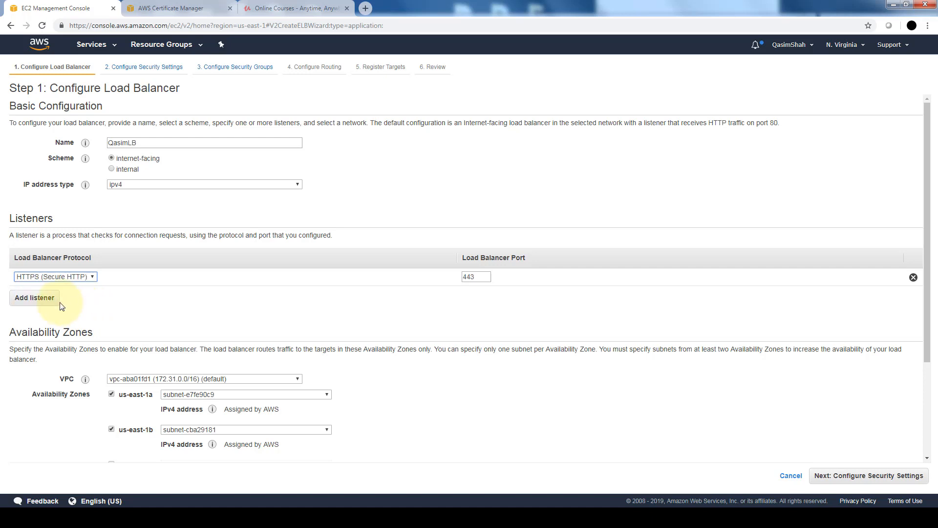
left_click(870, 475)
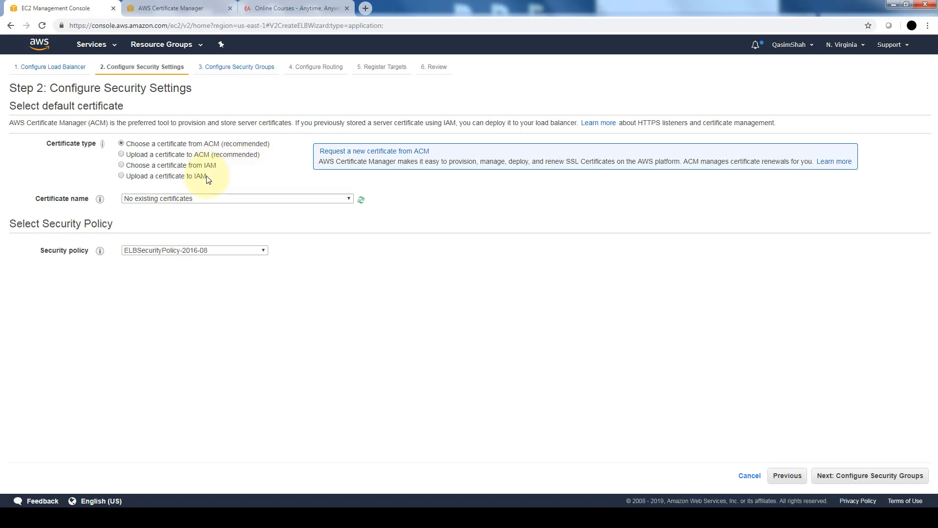
left_click(121, 176)
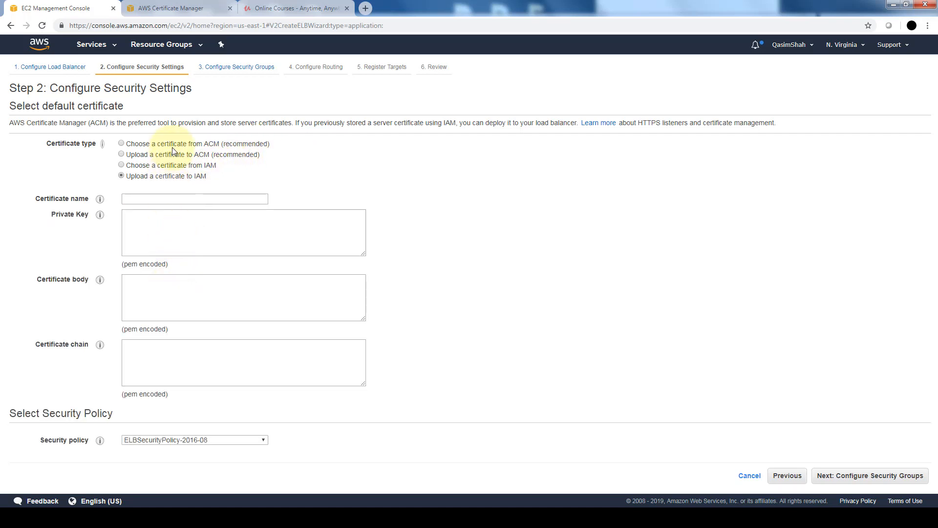
- Return to the load balancer configuration and set the listener protocol back to HTTP
left_click(785, 477)
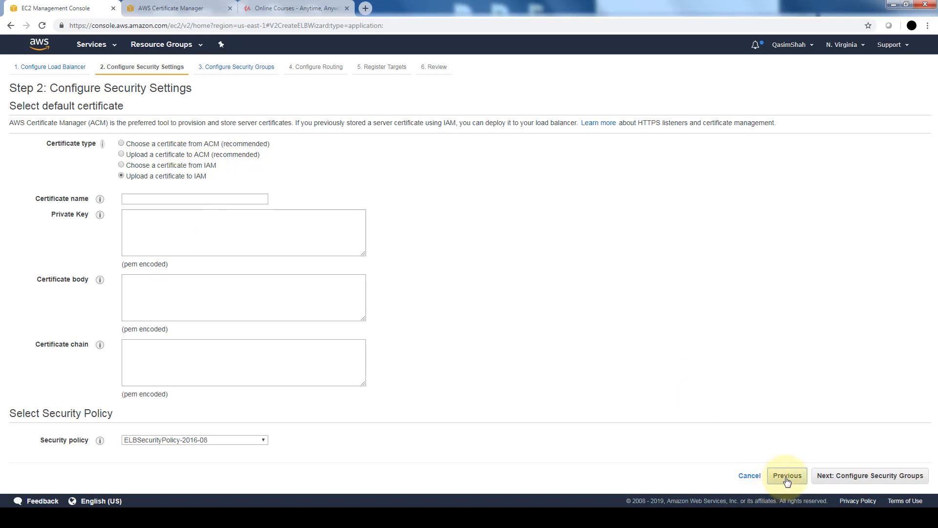
left_click(58, 276)
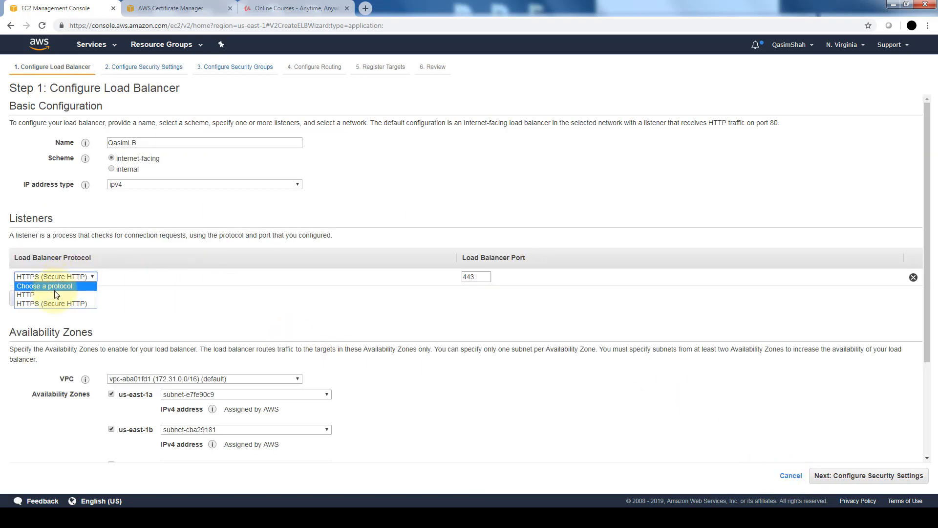
left_click(54, 295)
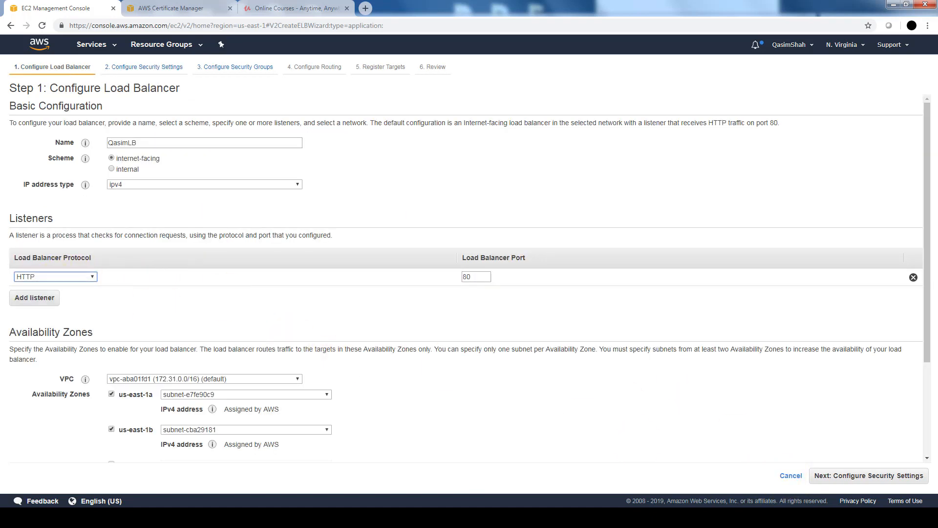
- Proceed past the security settings, keep the existing default VPC security group, and continue to the routing configuration
left_click(872, 476)
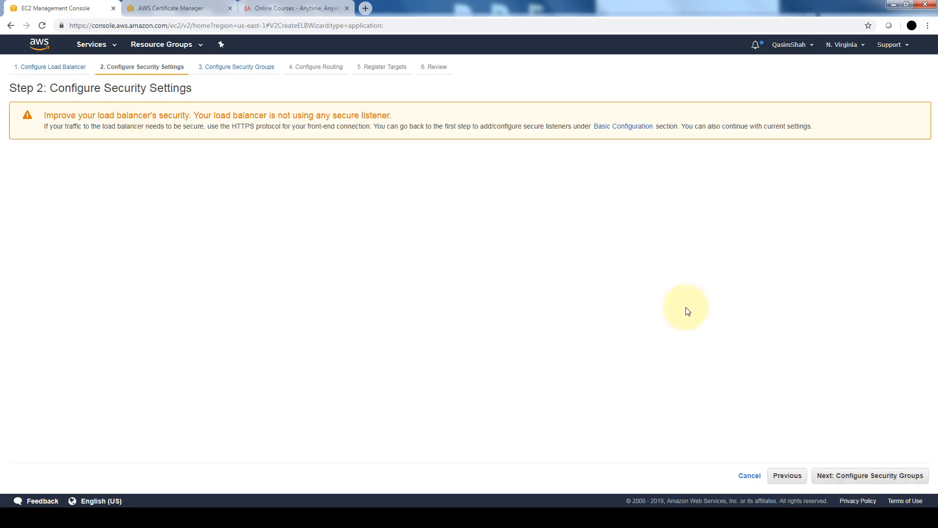
left_click(857, 478)
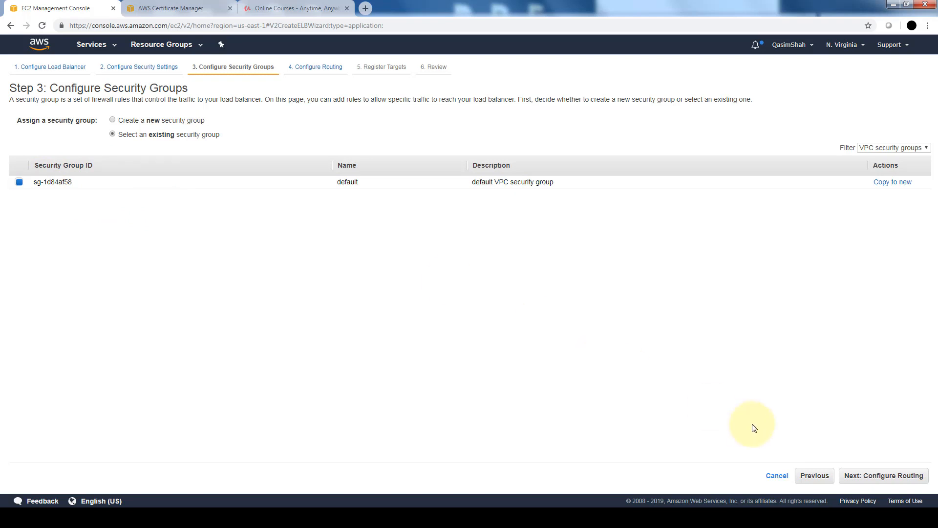
left_click(884, 474)
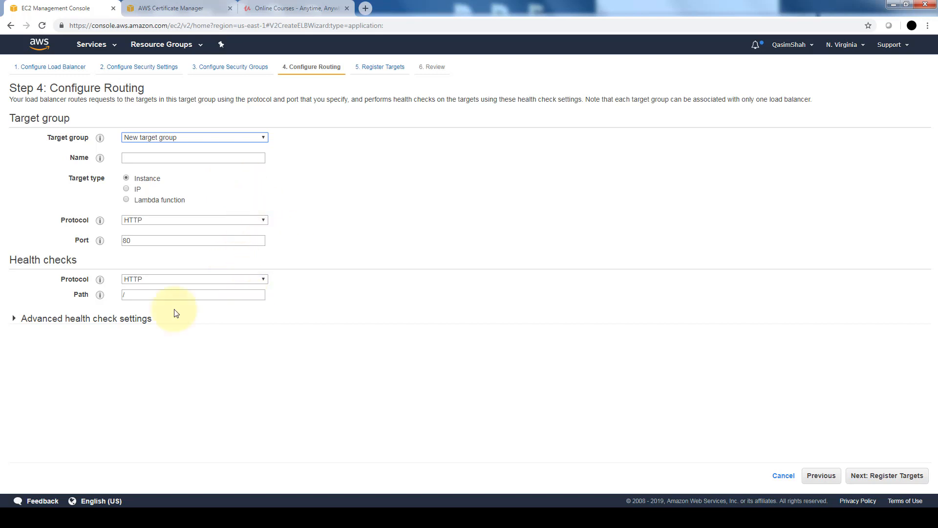
- Expand the advanced health check settings and name the new target group with the owner's first name followed by TG
left_click(13, 319)
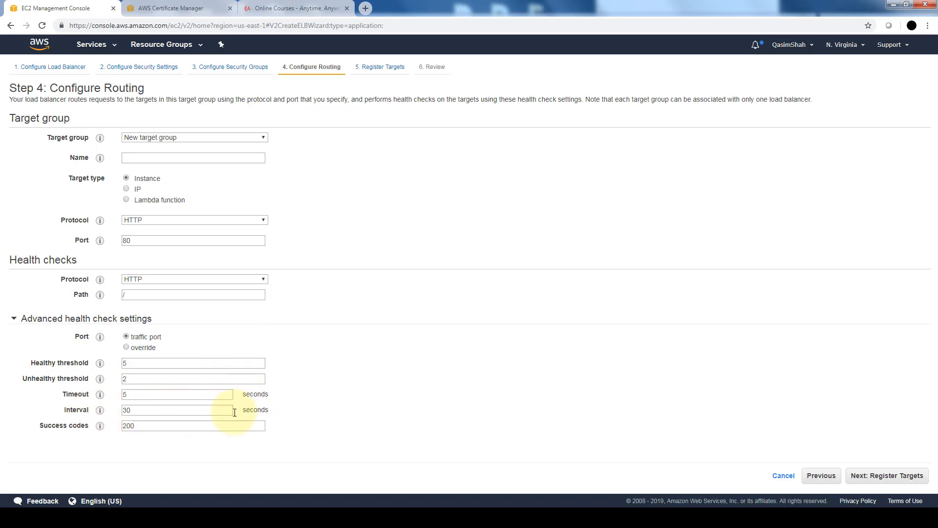
left_click(257, 136)
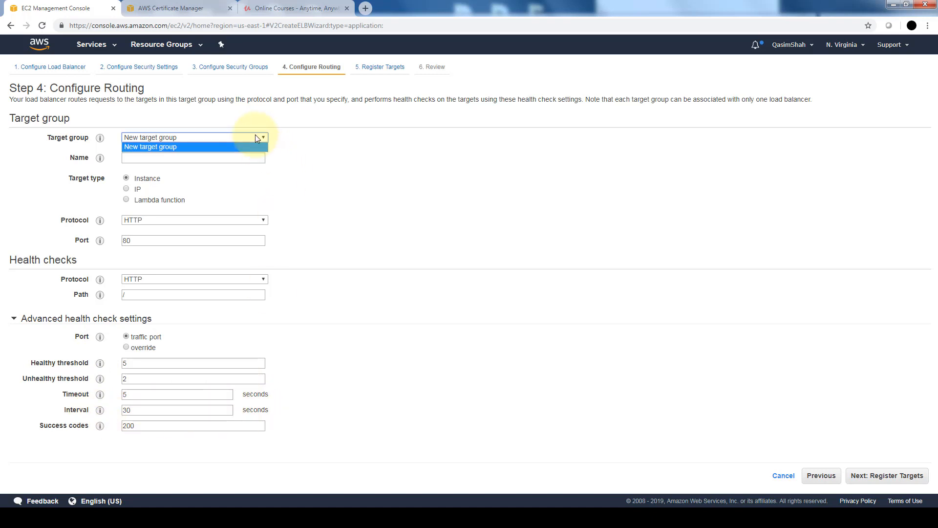
left_click(254, 157)
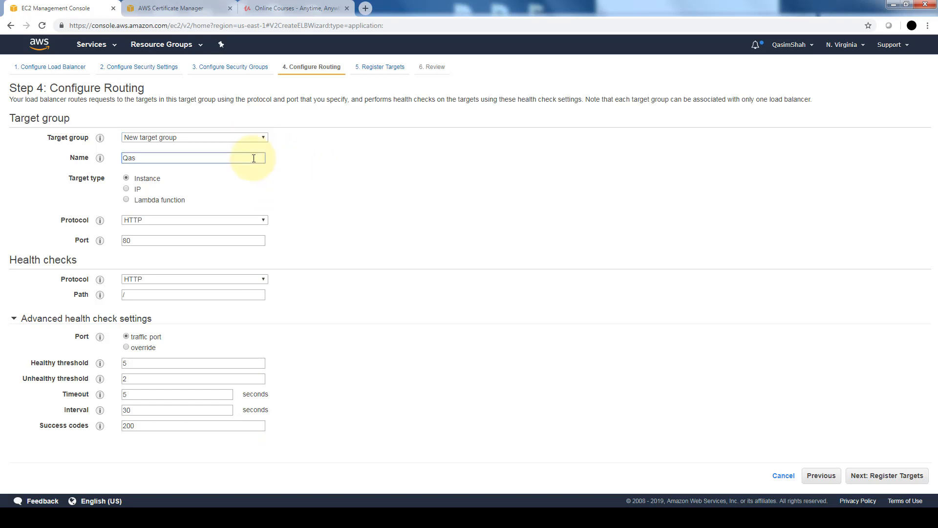
type("QasimTG")
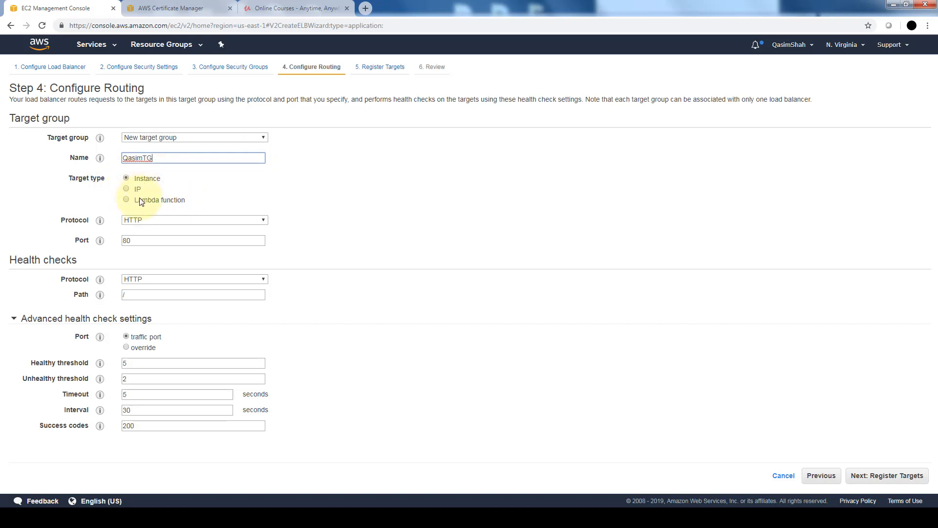
- Set the new target group's target type to Lambda function and continue to target registration
left_click(137, 191)
left_click(129, 201)
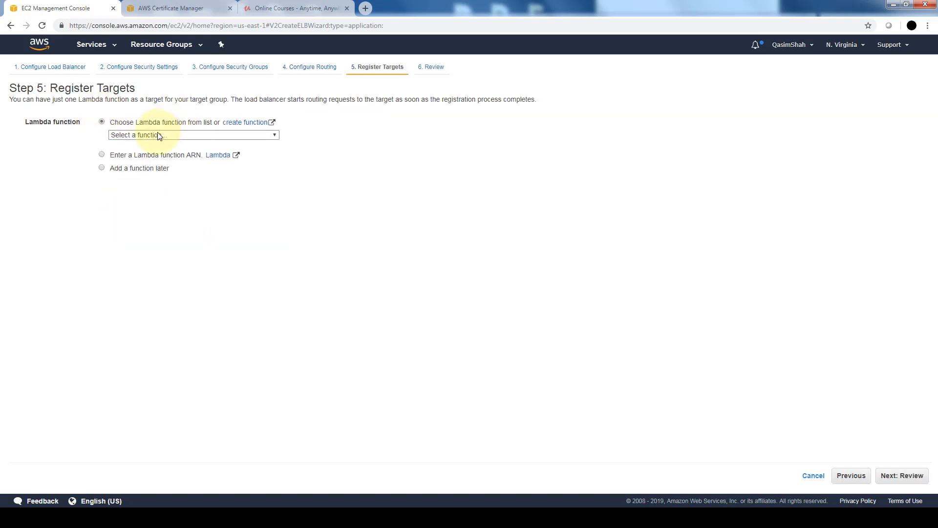
- Try the sumerian-amplify-app UserPoolClientLambda function as target, switch to adding a function later instead, and proceed to the review
left_click(162, 137)
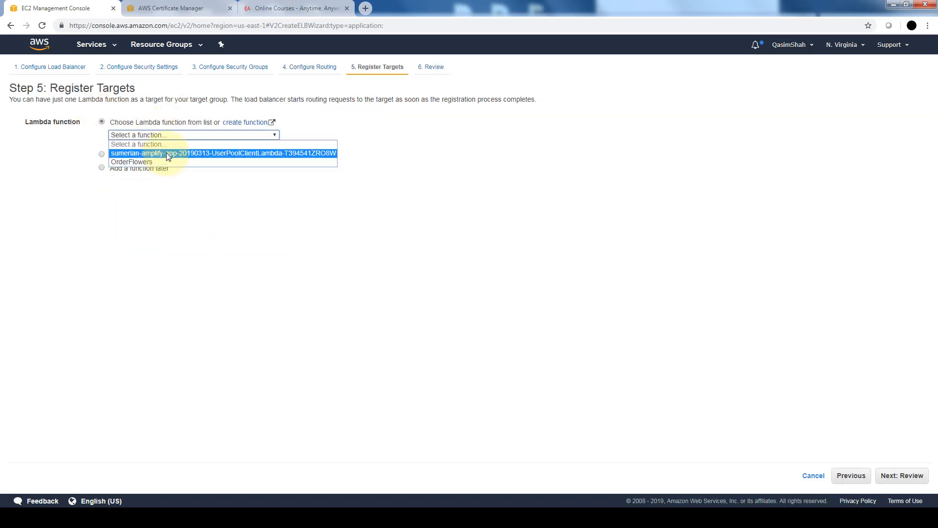
left_click(166, 154)
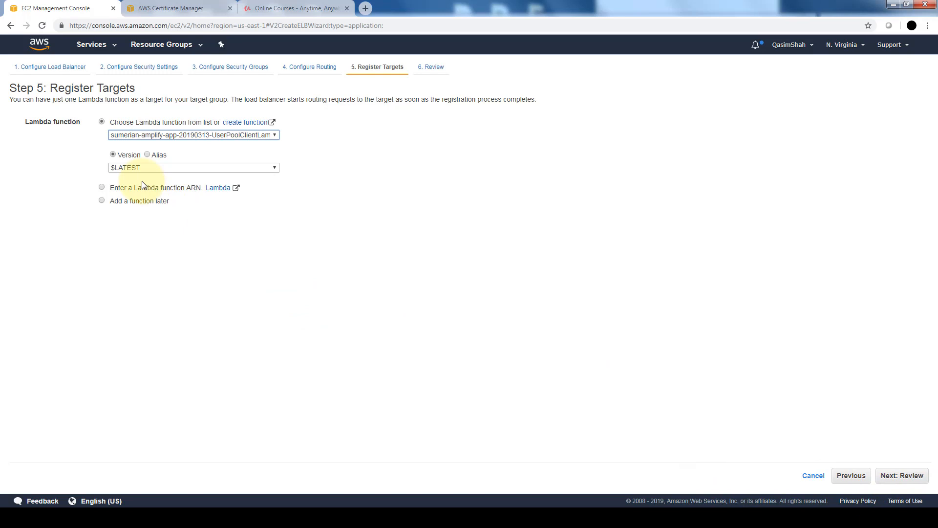
left_click(101, 202)
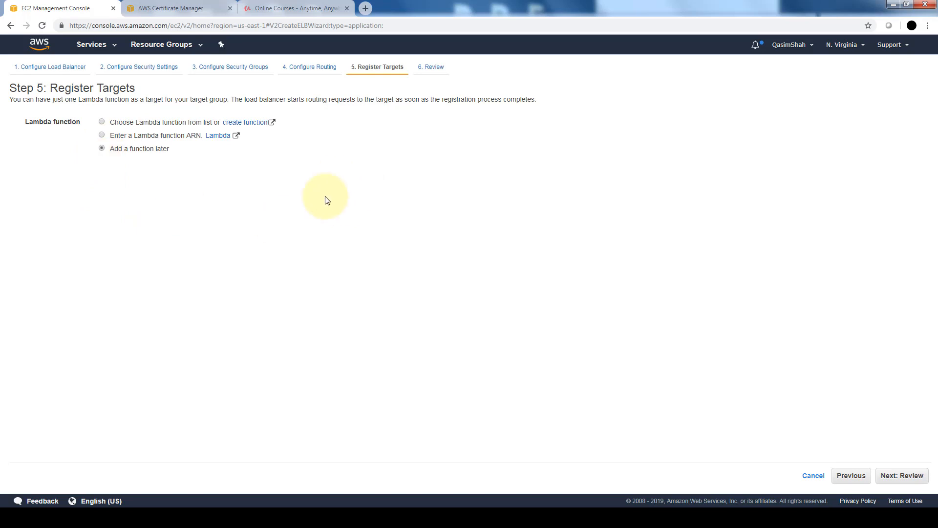
left_click(895, 477)
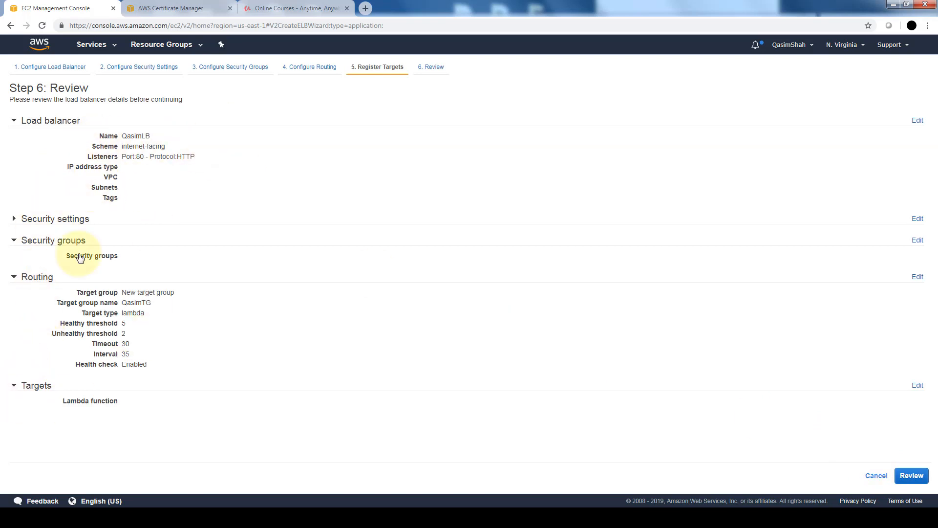
- Expand the security settings in the review, create the load balancer, and close the creation status page
left_click(14, 220)
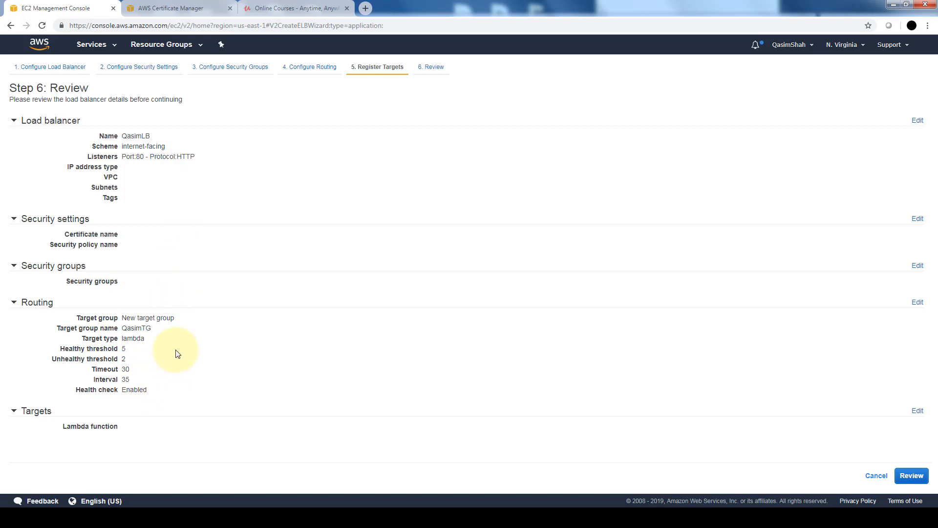
left_click(907, 477)
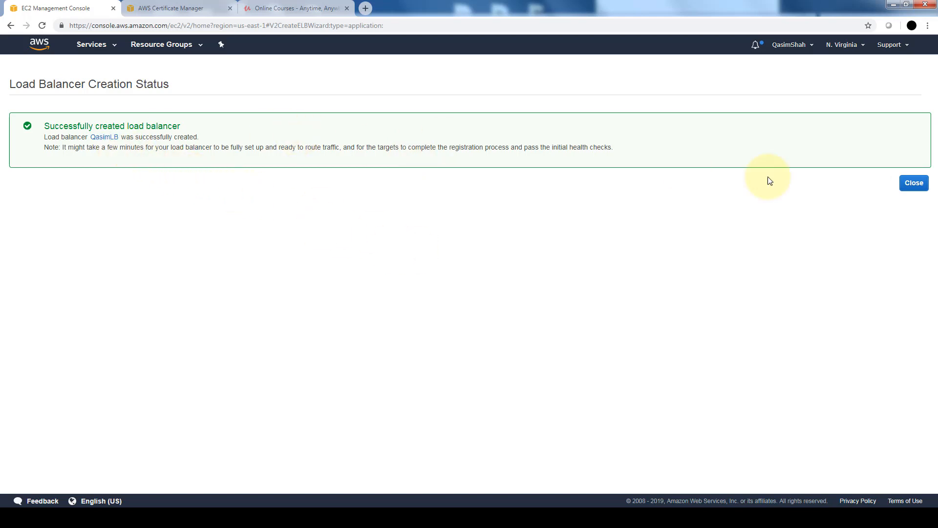
left_click(922, 185)
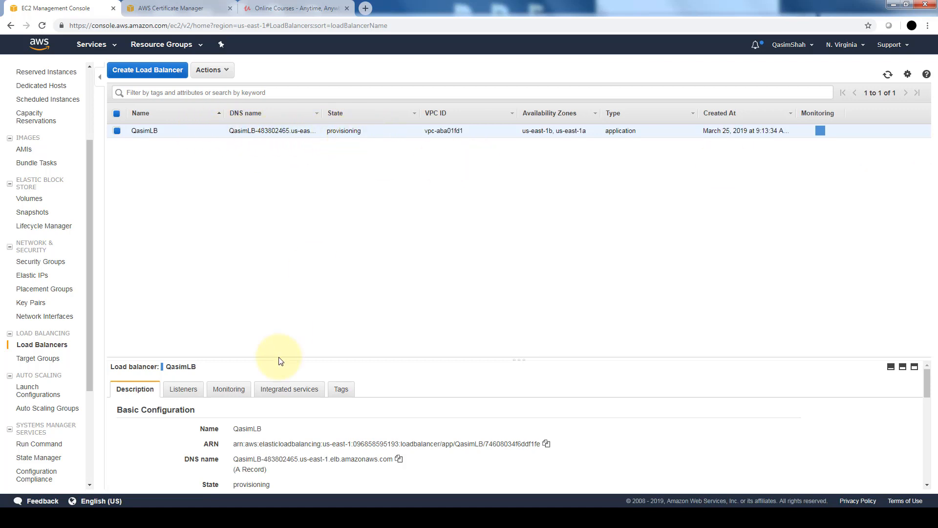
- Examine the new load balancer's listeners, CloudWatch monitoring metrics, tags and description, enlarging the details area for reading
left_click_drag(278, 359, 306, 300)
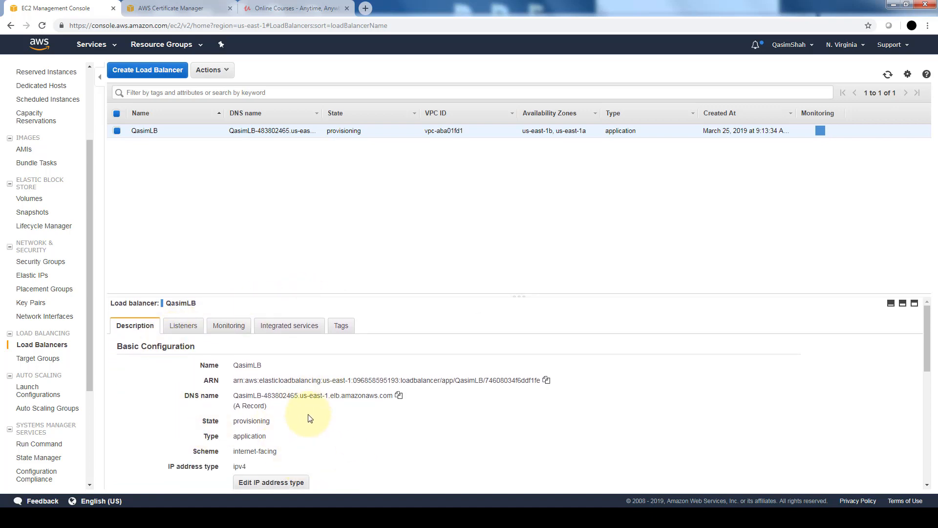
left_click(177, 328)
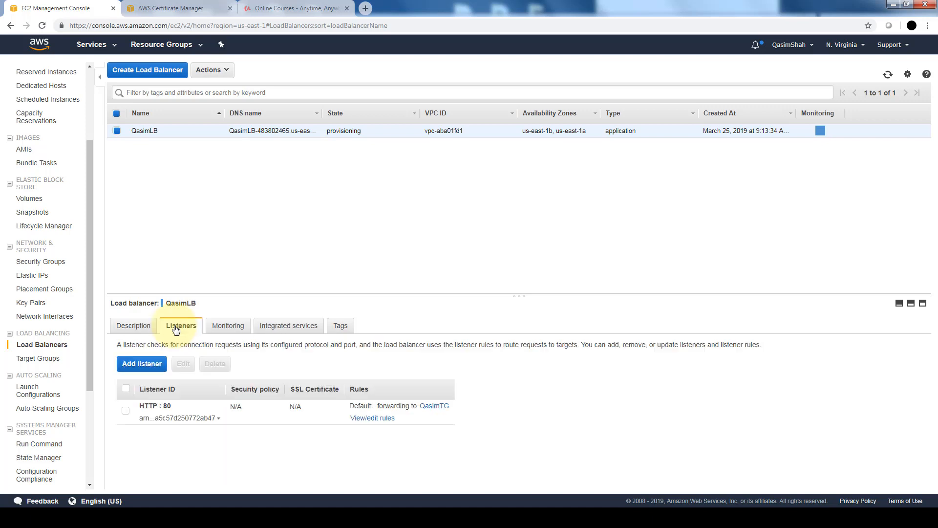
left_click(229, 328)
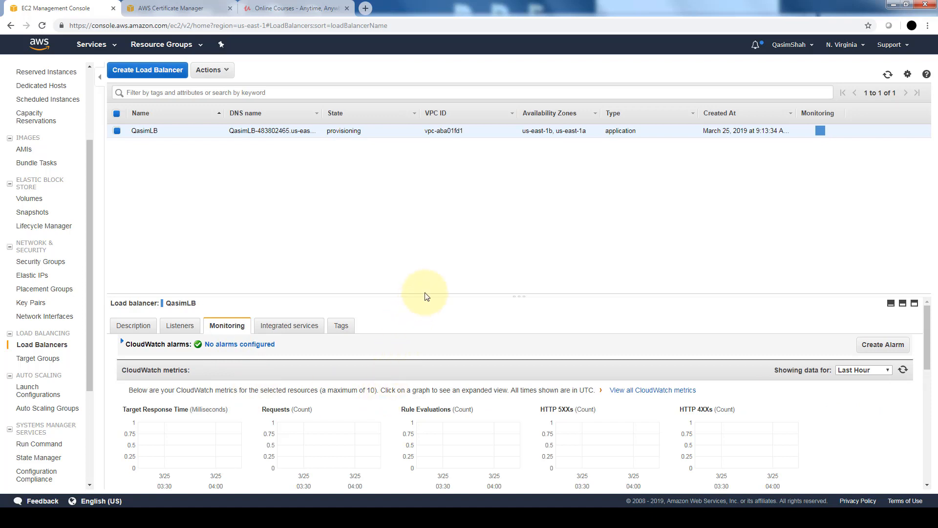
left_click_drag(425, 294, 444, 236)
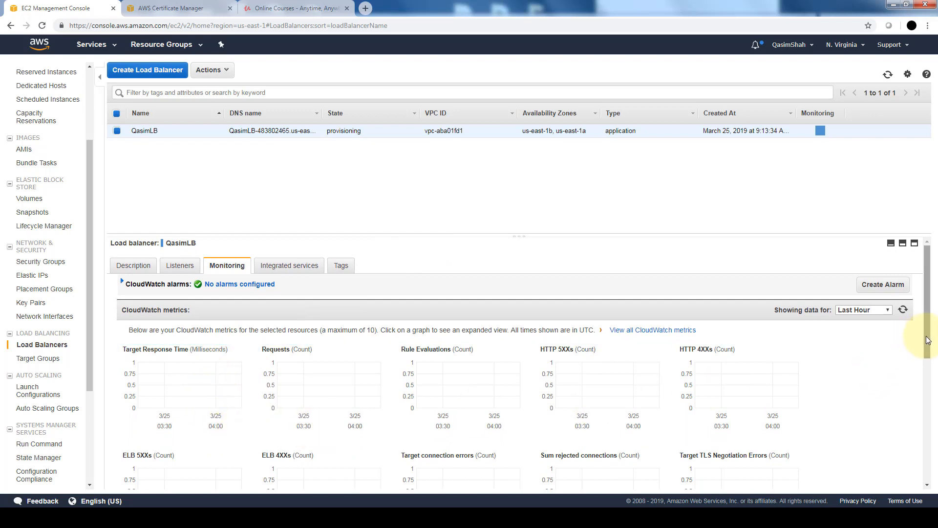
left_click_drag(925, 338, 904, 303)
scroll(919, 361, "down", 1)
left_click(340, 268)
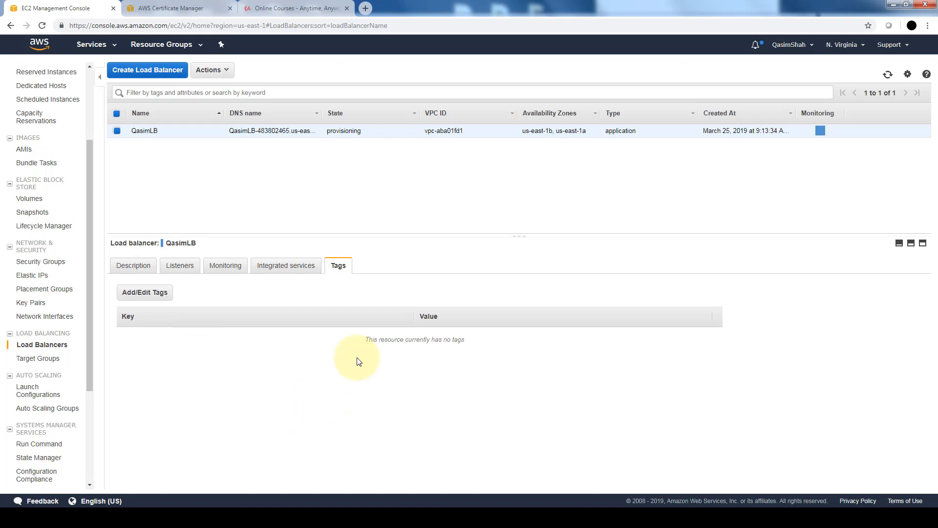
left_click(133, 272)
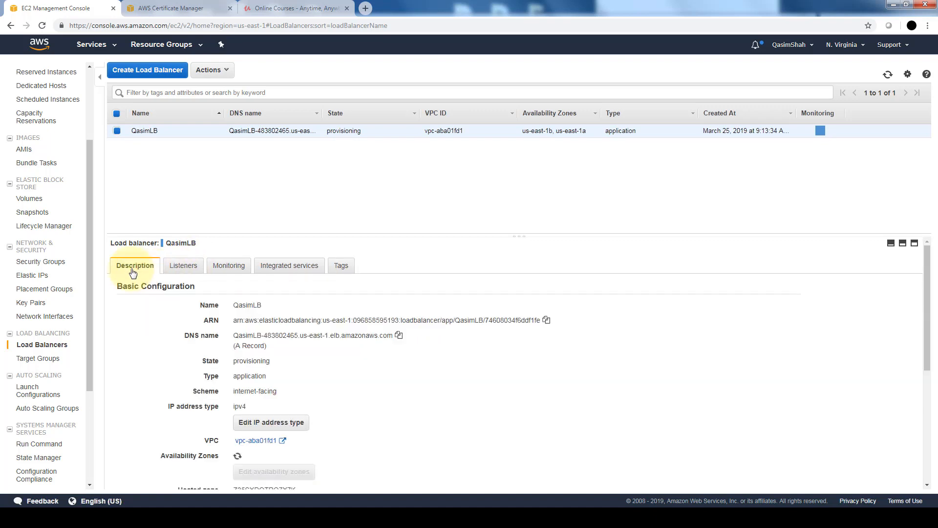